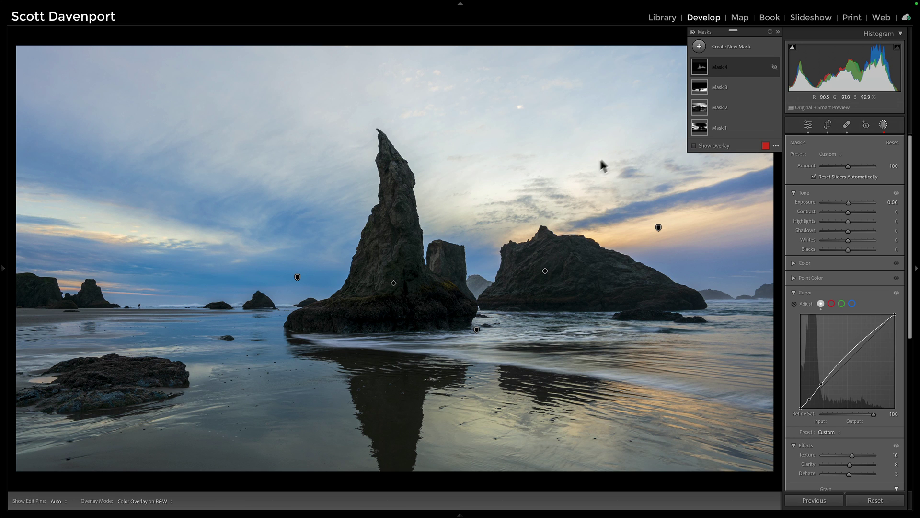
- Zoom in on the sea stacks to inspect Mask 4's curve, texture and clarity result
{"action": "key", "text": "z"}
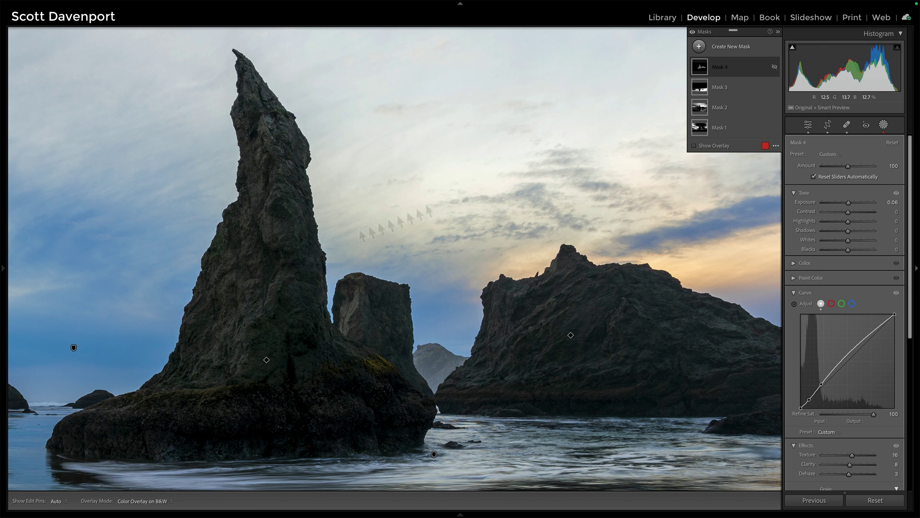
- Compare Mask 4 and its curve on and off, then hide Mask 4's adjustments
{"action": "left_click", "coordinate": [774, 66]}
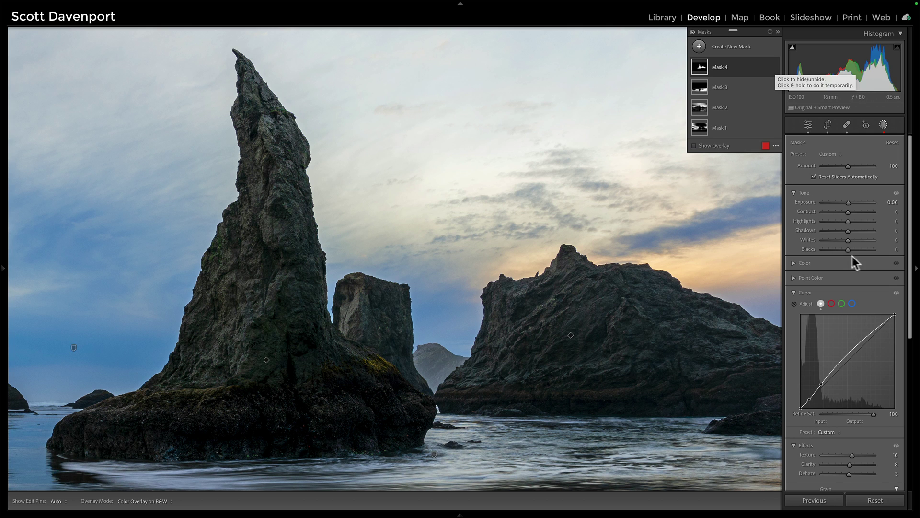
{"action": "left_click", "coordinate": [897, 293]}
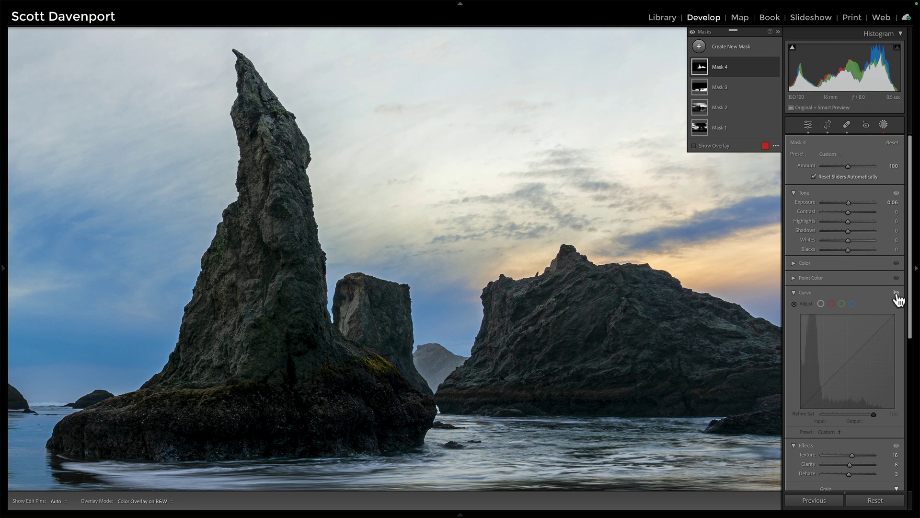
{"action": "left_click", "coordinate": [896, 294]}
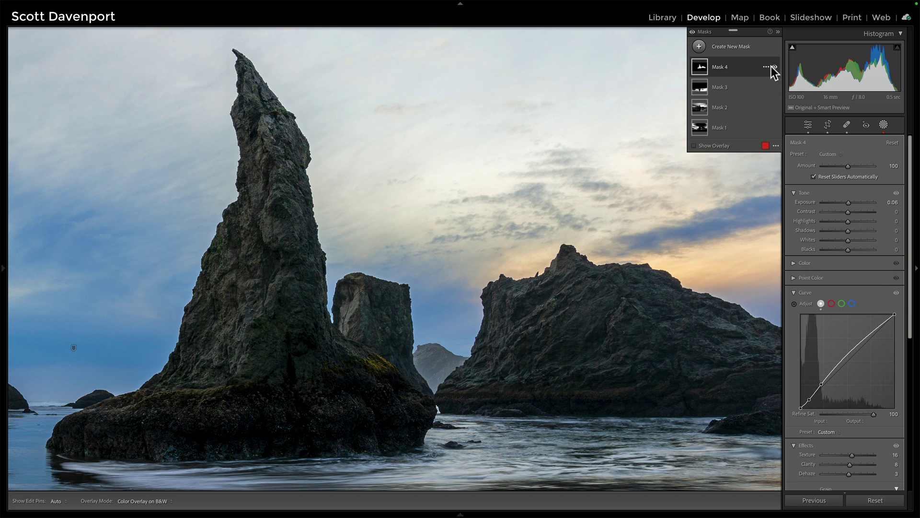
{"action": "left_click", "coordinate": [775, 67]}
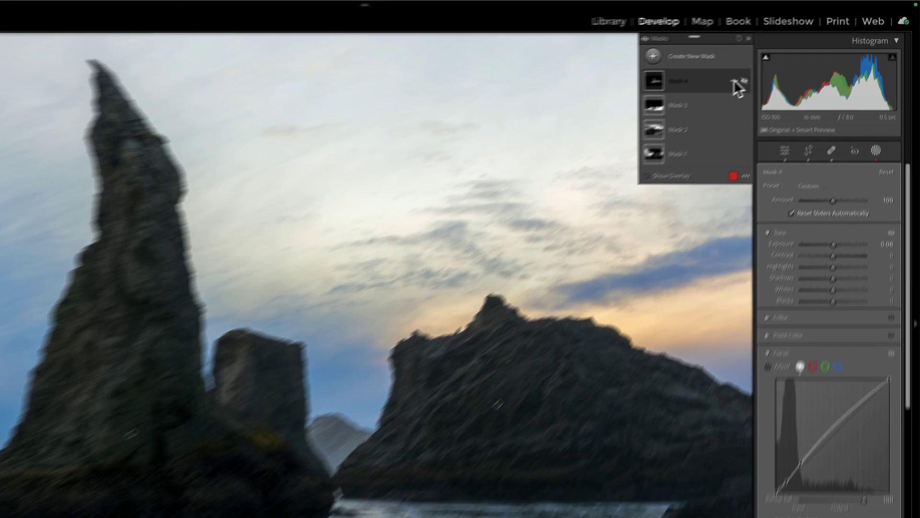
- Duplicate Mask 4 as a visible Mask 4 Copy, keep its name, and reset its sliders to zero
{"action": "left_click", "coordinate": [765, 67]}
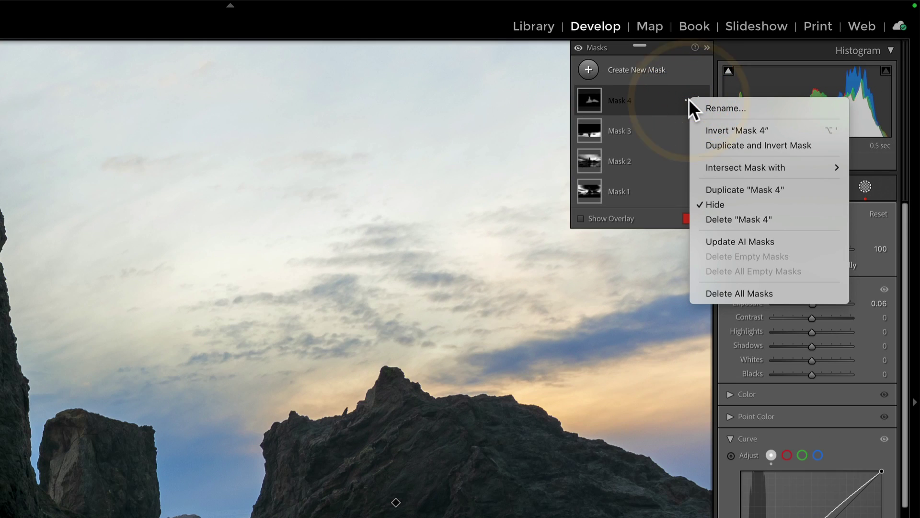
{"action": "left_click", "coordinate": [709, 189]}
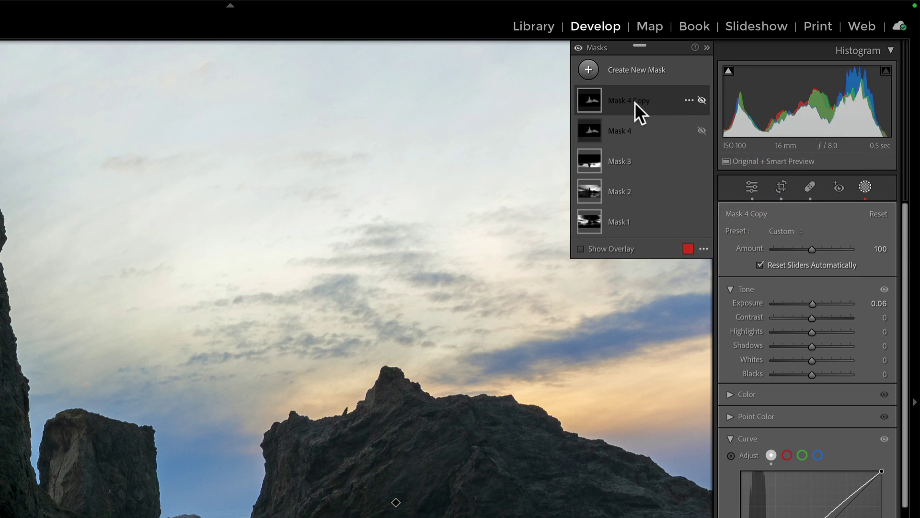
{"action": "left_click", "coordinate": [645, 100]}
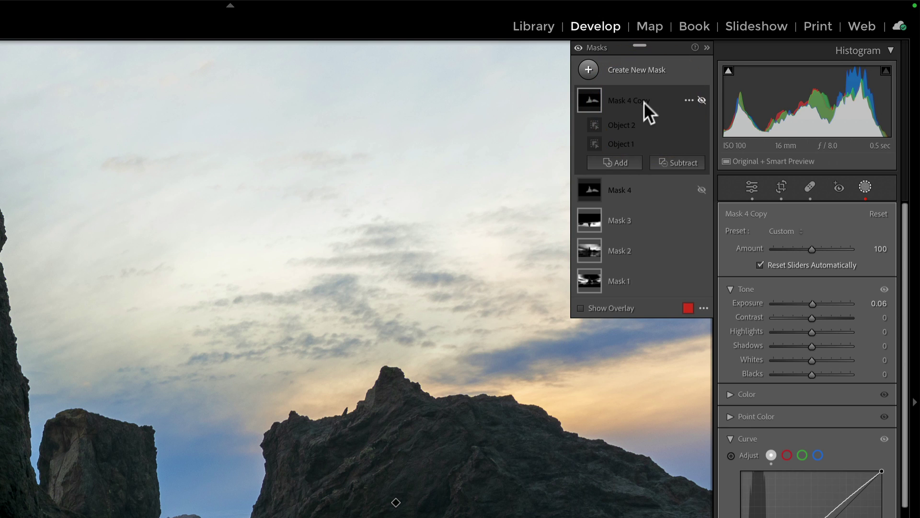
{"action": "double_click", "coordinate": [635, 101]}
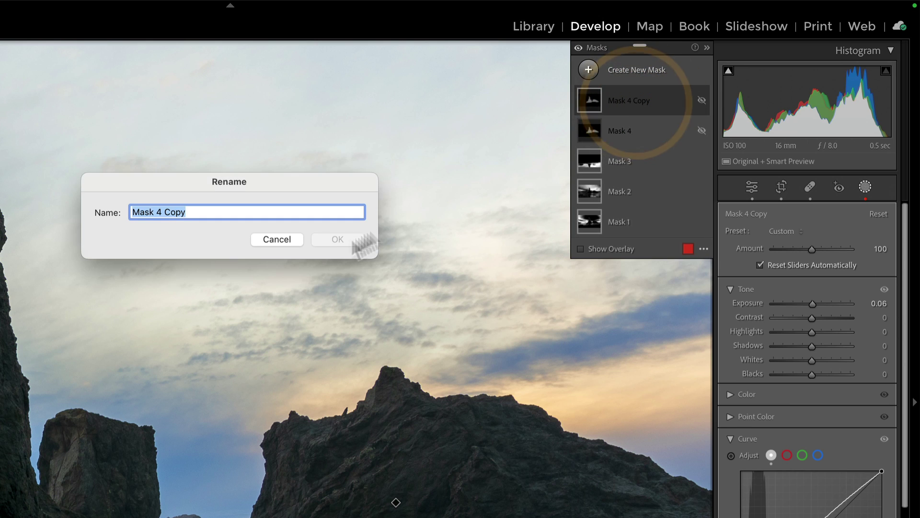
{"action": "left_click", "coordinate": [293, 243]}
{"action": "left_click", "coordinate": [701, 101]}
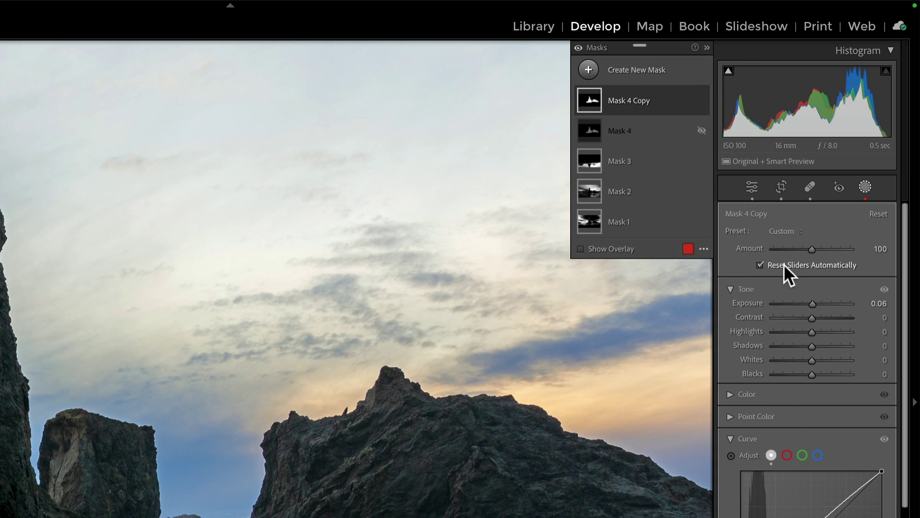
{"action": "left_click", "coordinate": [880, 213]}
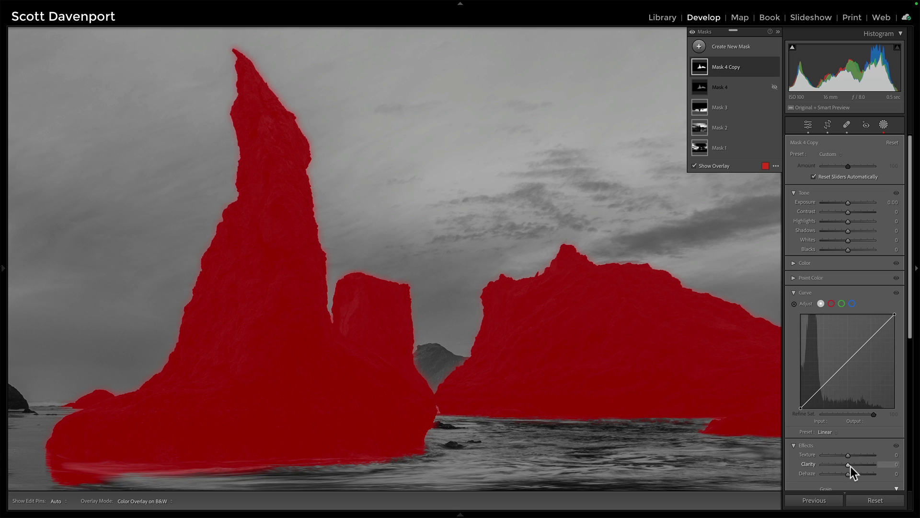
- Hide the red overlay and give Mask 4 Copy Clarity 10 and Texture 21
{"action": "key", "text": "o"}
{"action": "left_click_drag", "start_coordinate": [851, 463], "coordinate": [852, 456]}
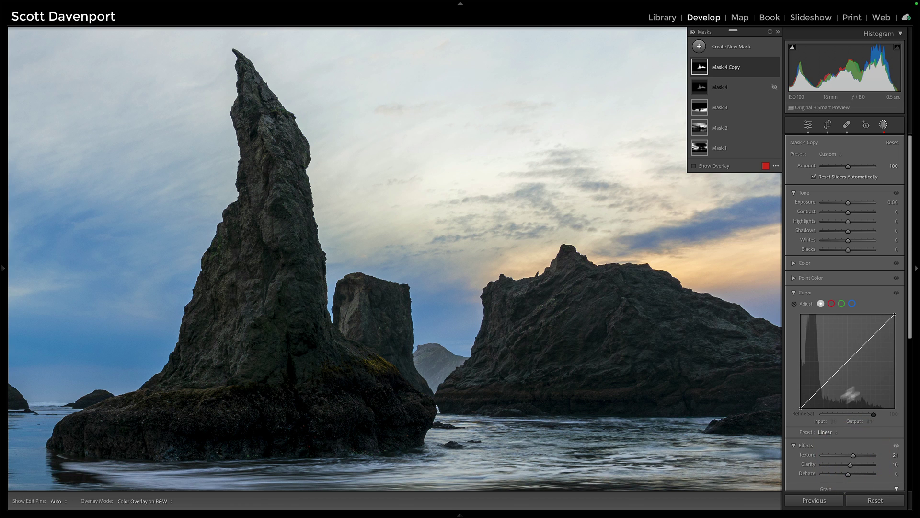
{"action": "scroll", "coordinate": [831, 382], "scroll_direction": "down", "scroll_amount": 3}
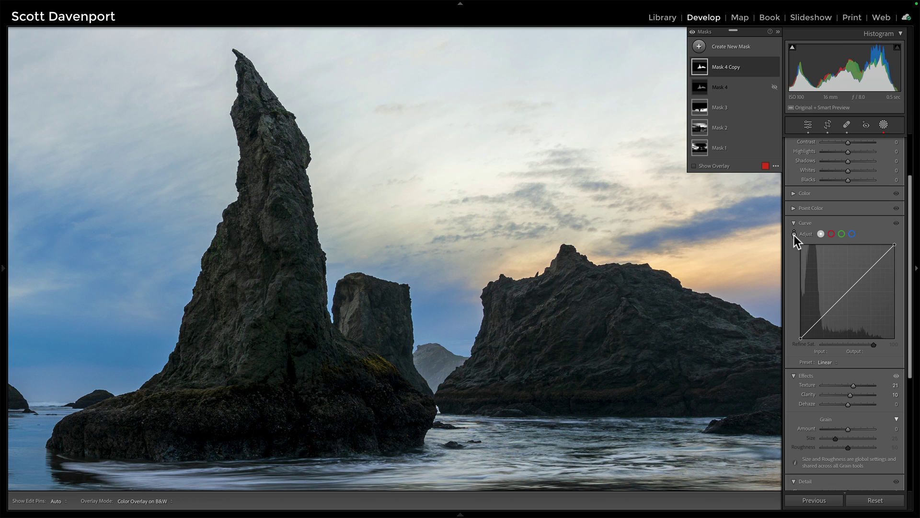
- Sample the rock with the curve's targeted tool, reset the curve, and resample a shadow point
{"action": "left_click", "coordinate": [794, 235]}
{"action": "left_click", "coordinate": [357, 296]}
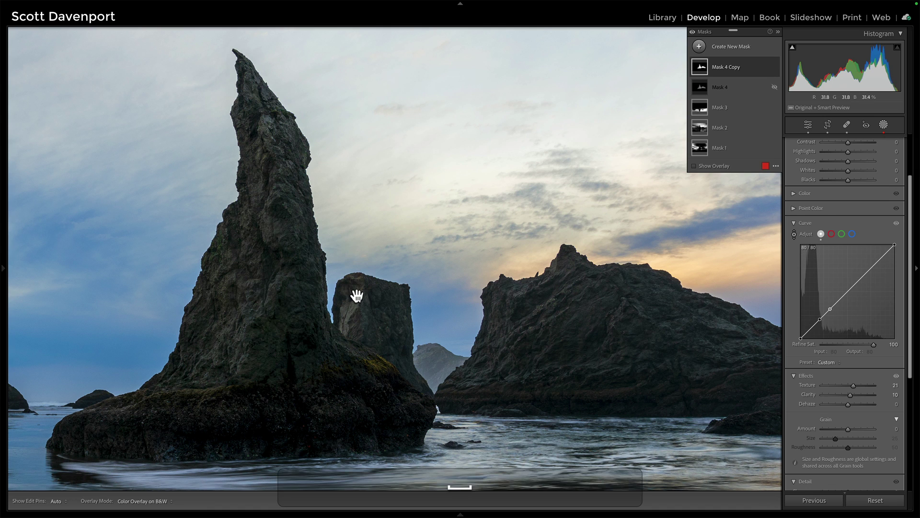
{"action": "left_click", "coordinate": [324, 300]}
{"action": "mouse_move", "coordinate": [610, 298]}
{"action": "left_mouse_down"}
{"action": "mouse_move", "coordinate": [602, 304]}
{"action": "mouse_move", "coordinate": [612, 302]}
{"action": "left_mouse_up"}
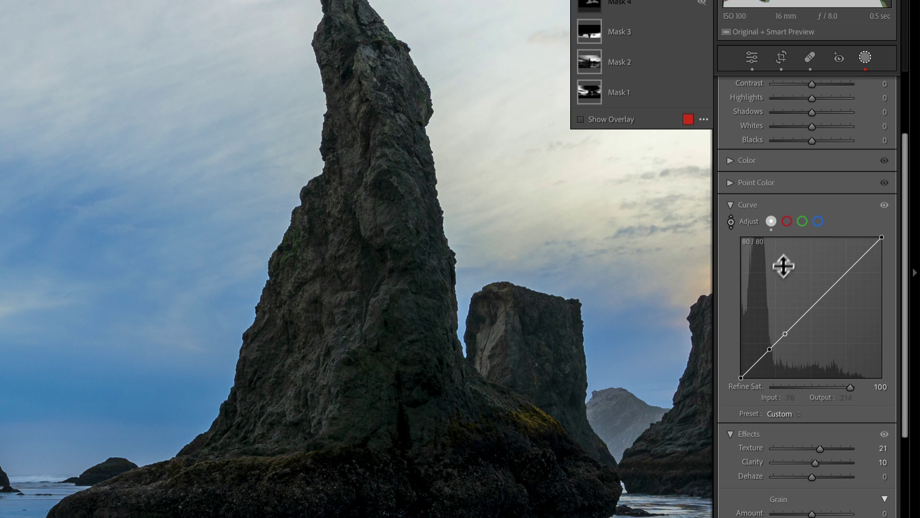
{"action": "left_click", "coordinate": [785, 334]}
{"action": "double_click", "coordinate": [751, 203]}
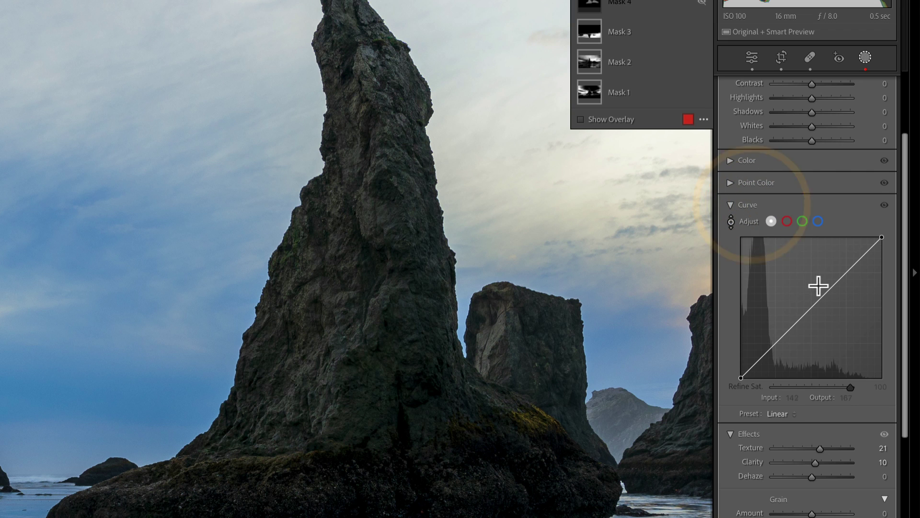
{"action": "left_click", "coordinate": [731, 221]}
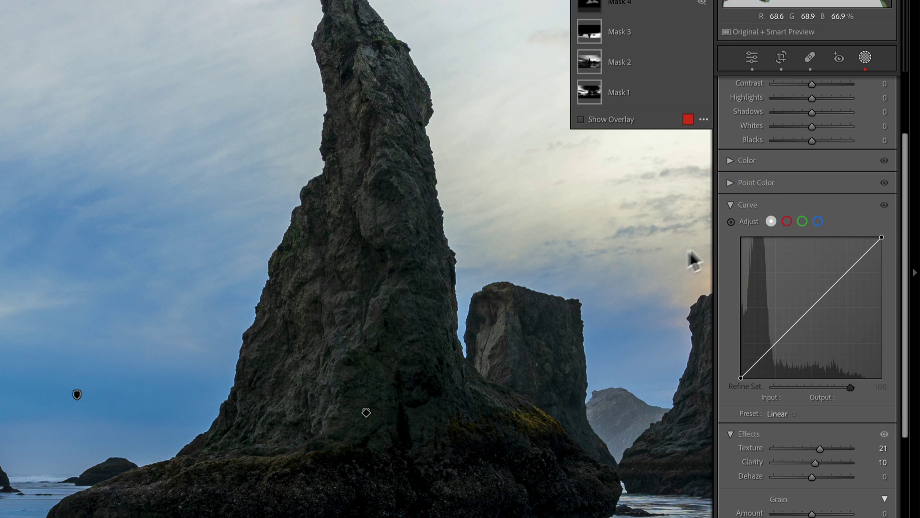
{"action": "left_click", "coordinate": [731, 221]}
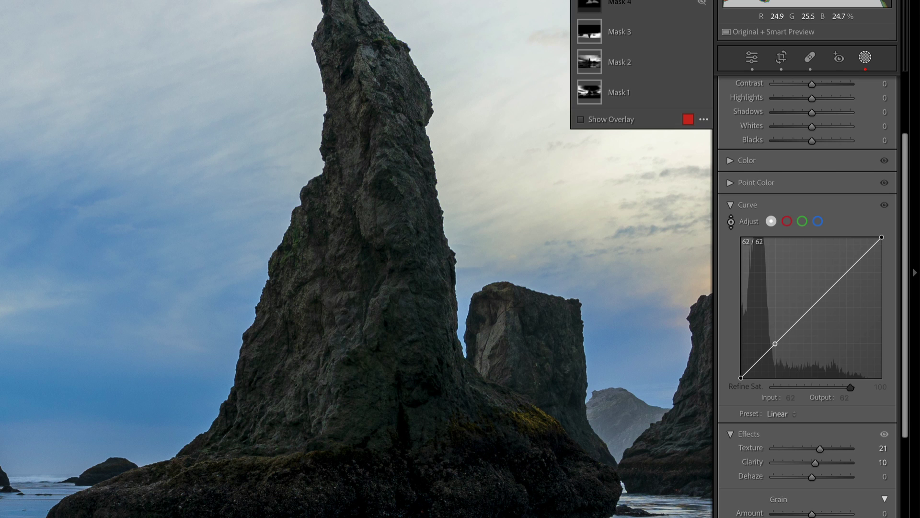
{"action": "left_click", "coordinate": [331, 301]}
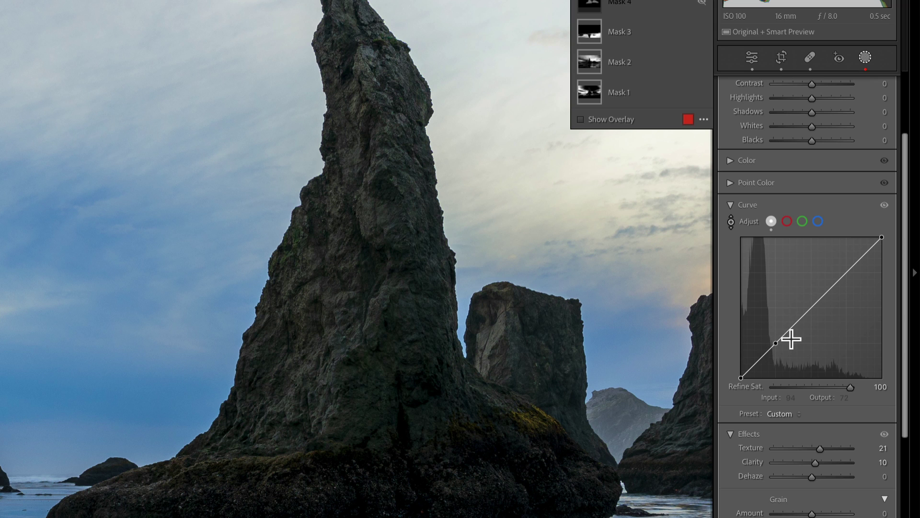
- Replace the 66/77 rock point with a new curve point at output 68
{"action": "left_click", "coordinate": [776, 342]}
{"action": "left_click_drag", "start_coordinate": [775, 341], "coordinate": [775, 335]}
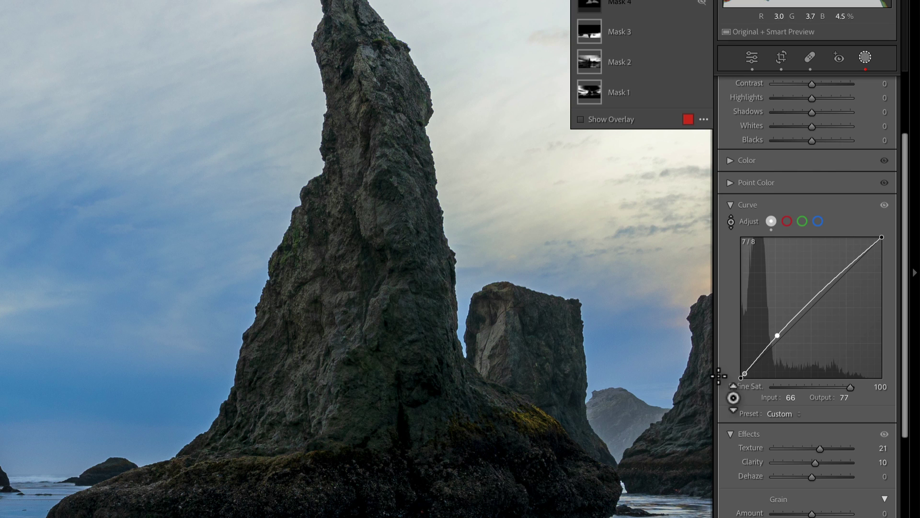
{"action": "double_click", "coordinate": [777, 335]}
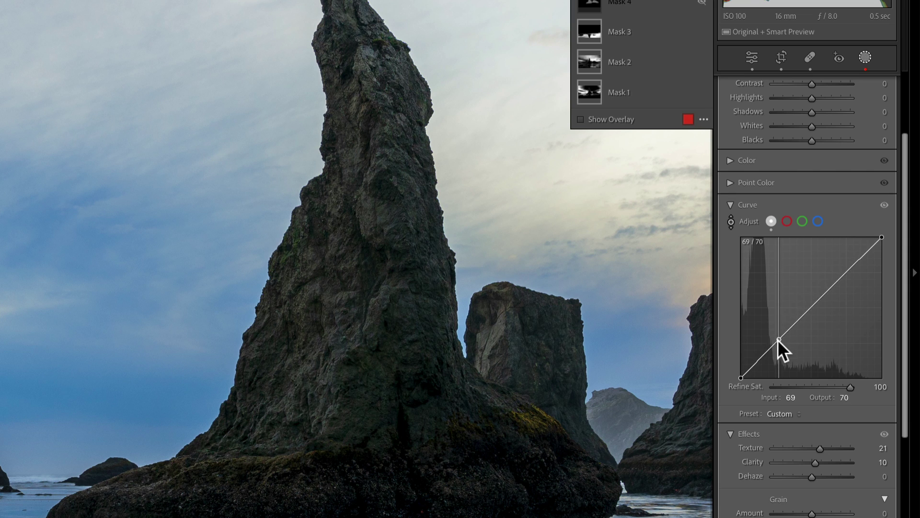
{"action": "left_click", "coordinate": [777, 339]}
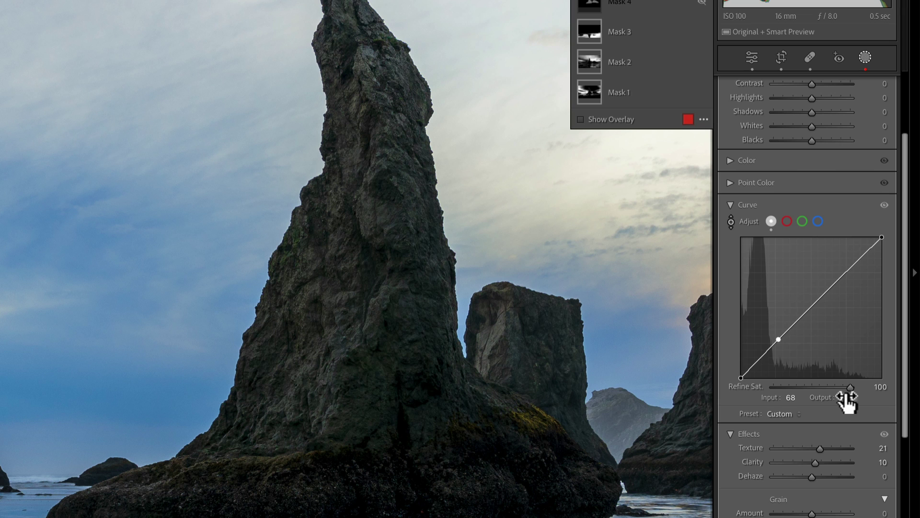
{"action": "left_click", "coordinate": [846, 397]}
{"action": "key", "text": "Return"}
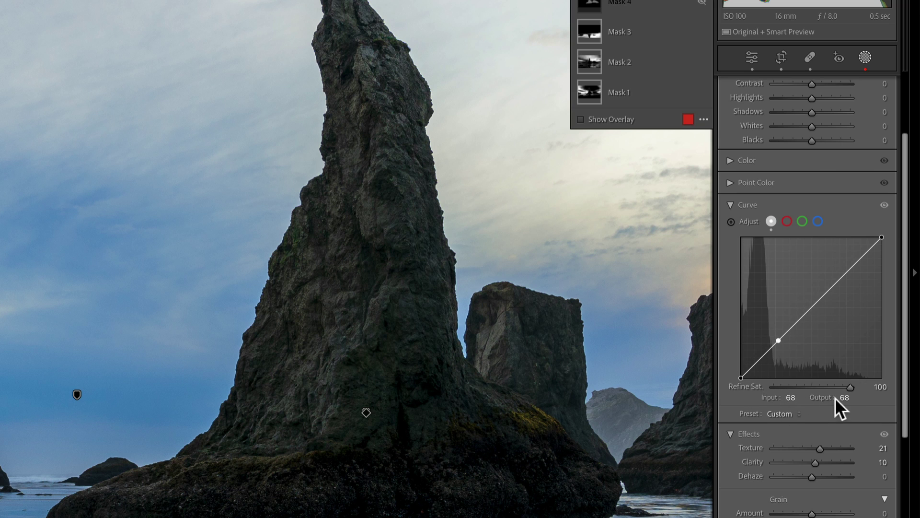
- Add a 16/16 curve point by sampling the dark rock with the targeted tool
{"action": "left_click", "coordinate": [731, 223]}
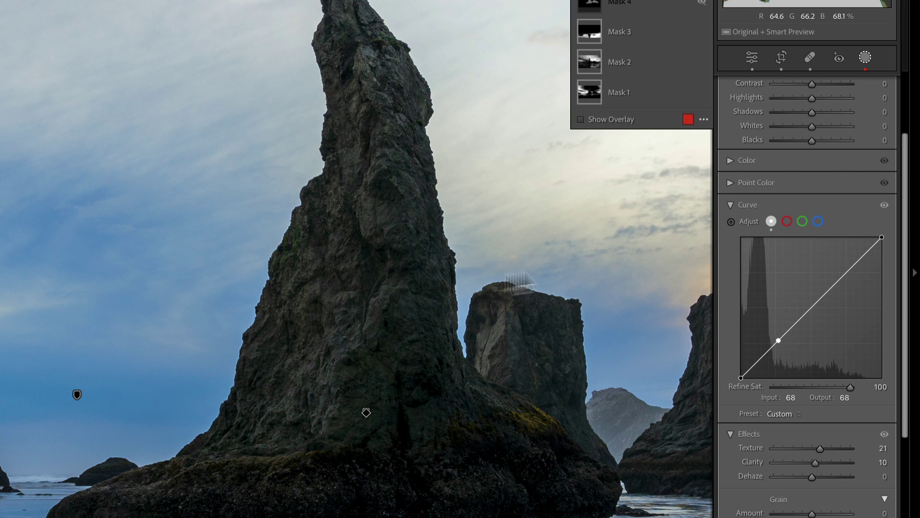
{"action": "left_click", "coordinate": [729, 222]}
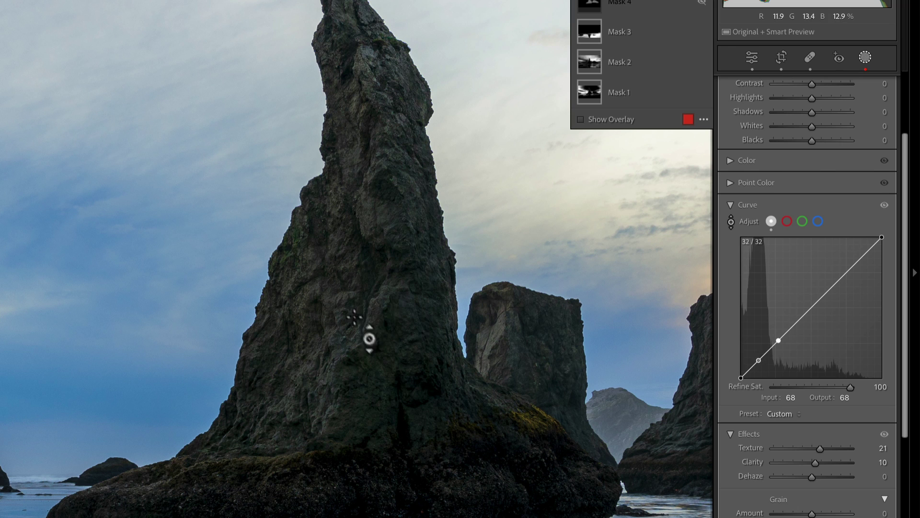
{"action": "left_click", "coordinate": [335, 437]}
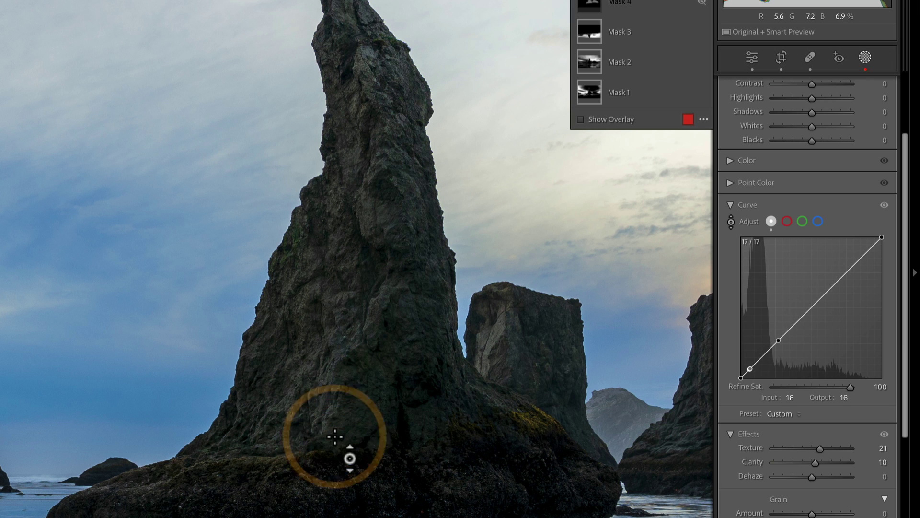
- Test the middle curve point and enter 63 for it
{"action": "left_click", "coordinate": [750, 372]}
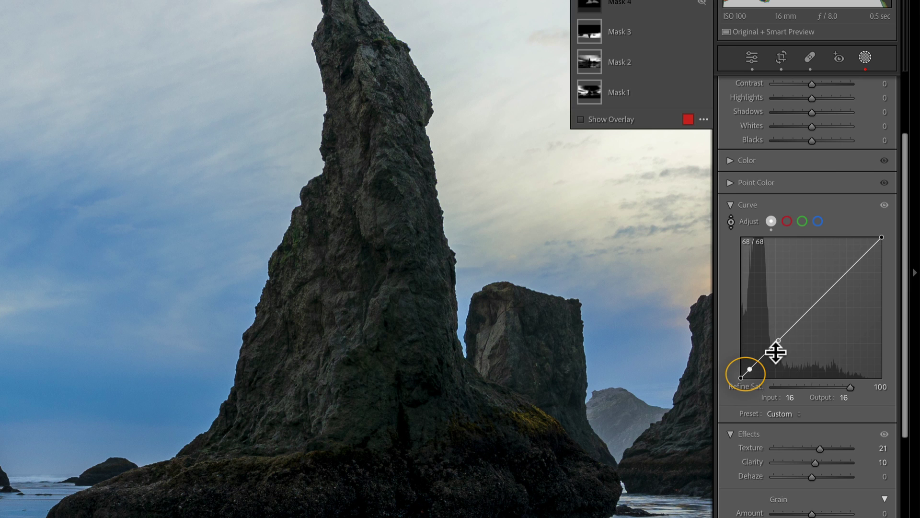
{"action": "mouse_move", "coordinate": [778, 339]}
{"action": "left_mouse_down"}
{"action": "mouse_move", "coordinate": [776, 329]}
{"action": "mouse_move", "coordinate": [782, 349]}
{"action": "mouse_move", "coordinate": [776, 332]}
{"action": "mouse_move", "coordinate": [775, 342]}
{"action": "left_mouse_up"}
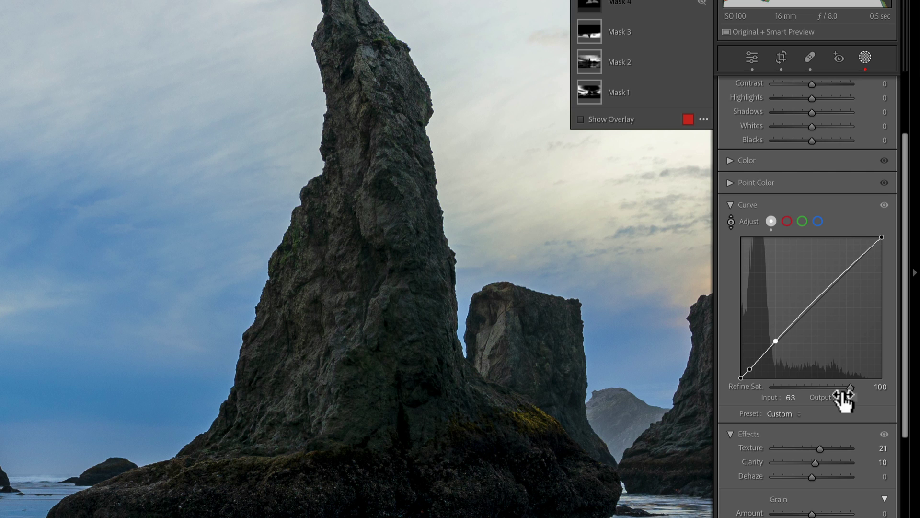
{"action": "left_click", "coordinate": [842, 398]}
{"action": "type", "text": "63"}
{"action": "key", "text": "Return"}
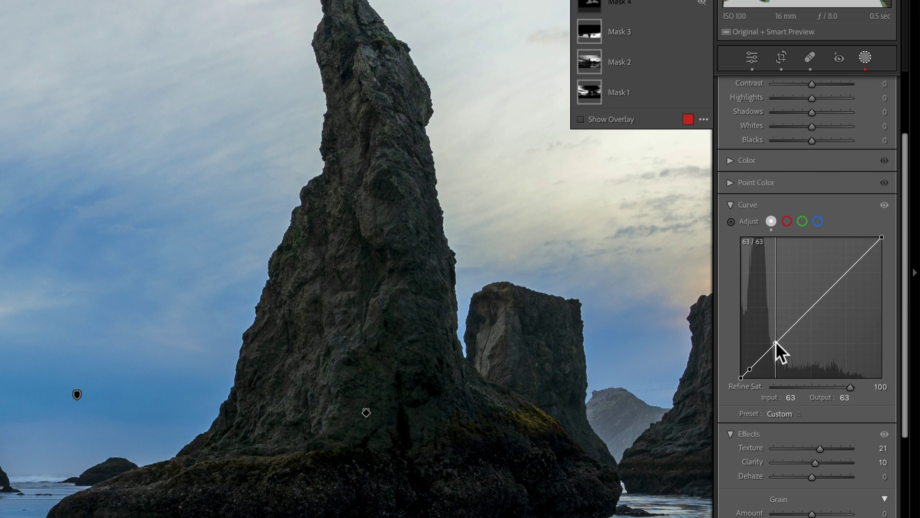
- Lift the 63 midpoint's output to 72, fine-tuning with arrow keys and the Output field
{"action": "left_click_drag", "start_coordinate": [775, 341], "coordinate": [775, 335]}
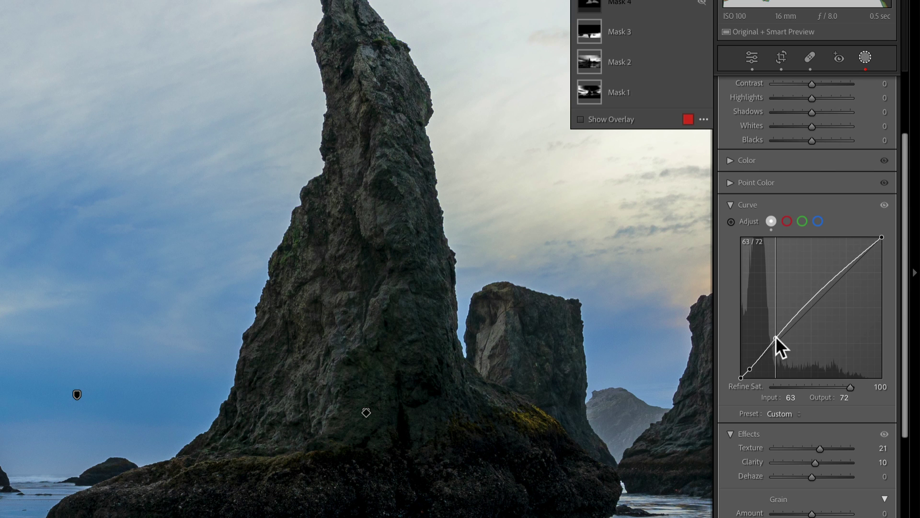
{"action": "key", "text": "Down"}
{"action": "key", "text": "Down"}
{"action": "key", "text": "Down"}
{"action": "key", "text": "Down"}
{"action": "key", "text": "Down"}
{"action": "key", "text": "Down"}
{"action": "key", "text": "Down"}
{"action": "key", "text": "Down"}
{"action": "key", "text": "Down"}
{"action": "key", "text": "Down"}
{"action": "key", "text": "Down"}
{"action": "key", "text": "Down"}
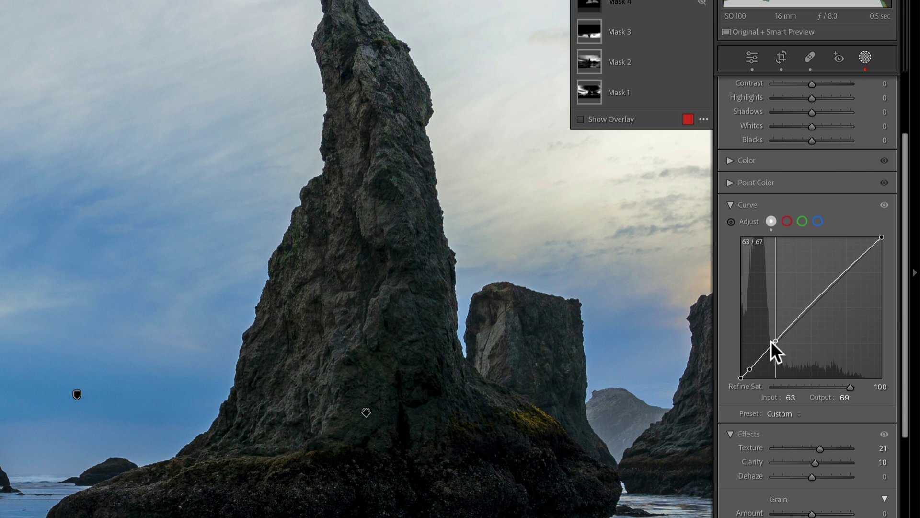
{"action": "key", "text": "Up"}
{"action": "key", "text": "Up"}
{"action": "key", "text": "Up"}
{"action": "key", "text": "Up"}
{"action": "key", "text": "Up"}
{"action": "key", "text": "Up"}
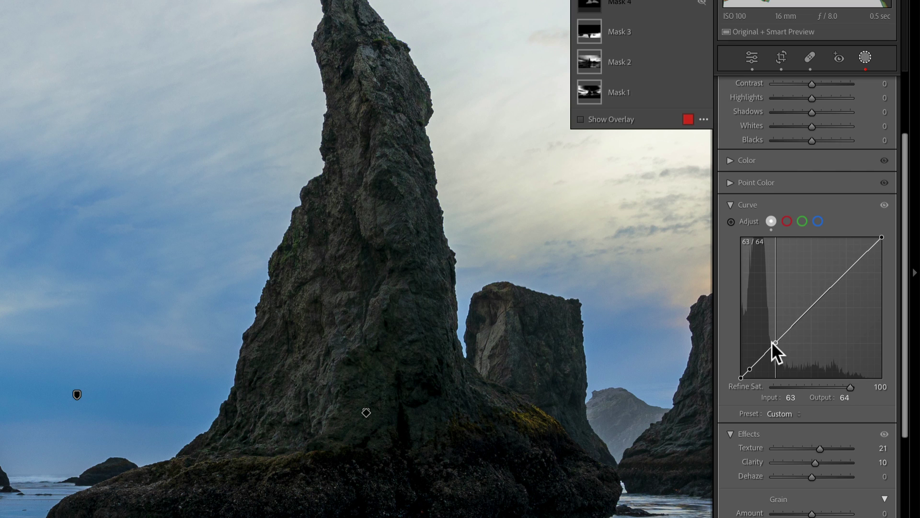
{"action": "key", "text": "Up"}
{"action": "key", "text": "Up"}
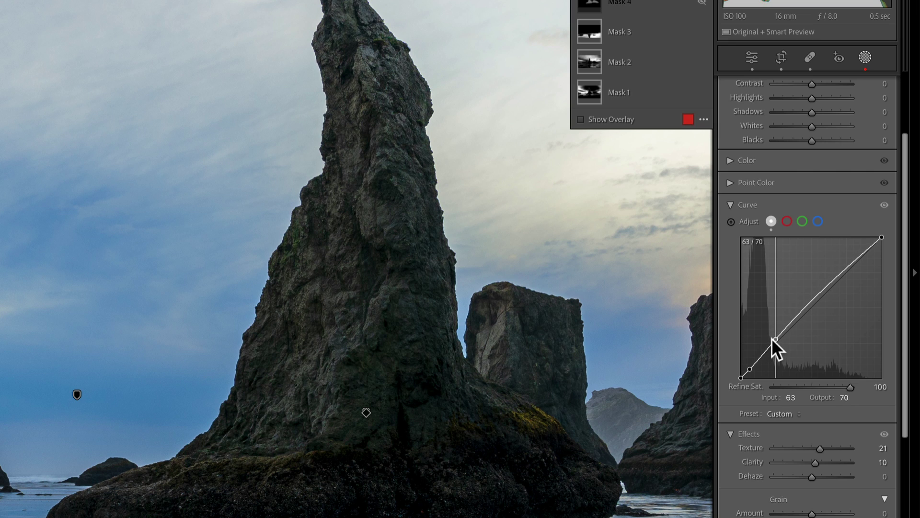
{"action": "left_click", "coordinate": [774, 340]}
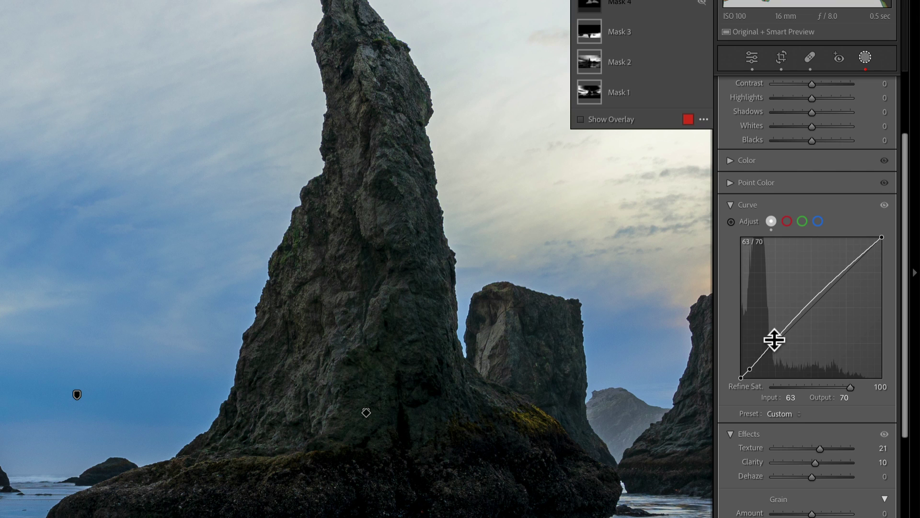
{"action": "left_click", "coordinate": [843, 397]}
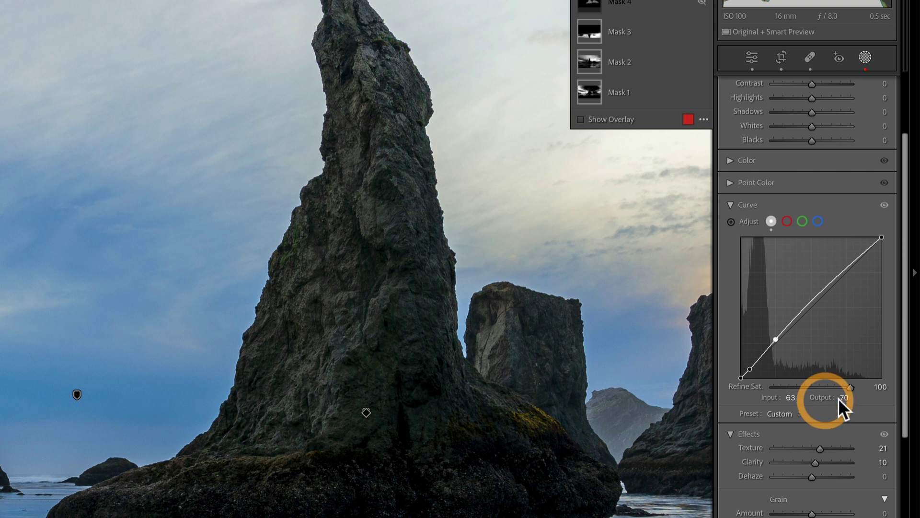
{"action": "left_click_drag", "start_coordinate": [847, 398], "coordinate": [847, 398]}
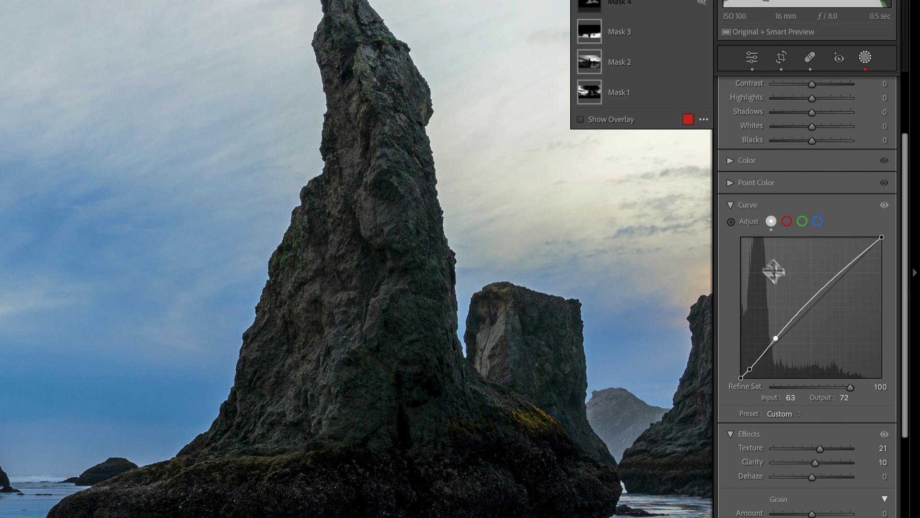
- Toggle Mask 4 Copy's curve for comparison, fit the whole photo, and leave the curve off
{"action": "left_click", "coordinate": [884, 206]}
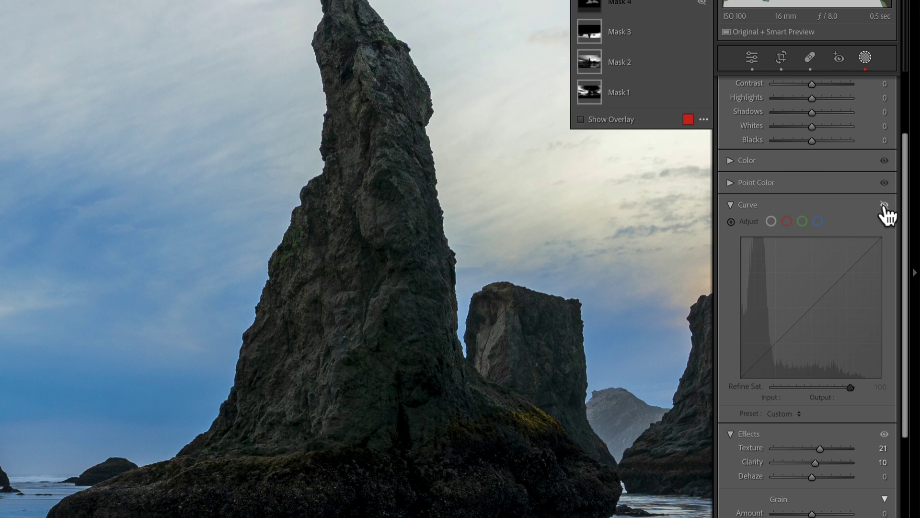
{"action": "left_click", "coordinate": [884, 206]}
{"action": "left_click", "coordinate": [884, 206]}
{"action": "left_click", "coordinate": [885, 206]}
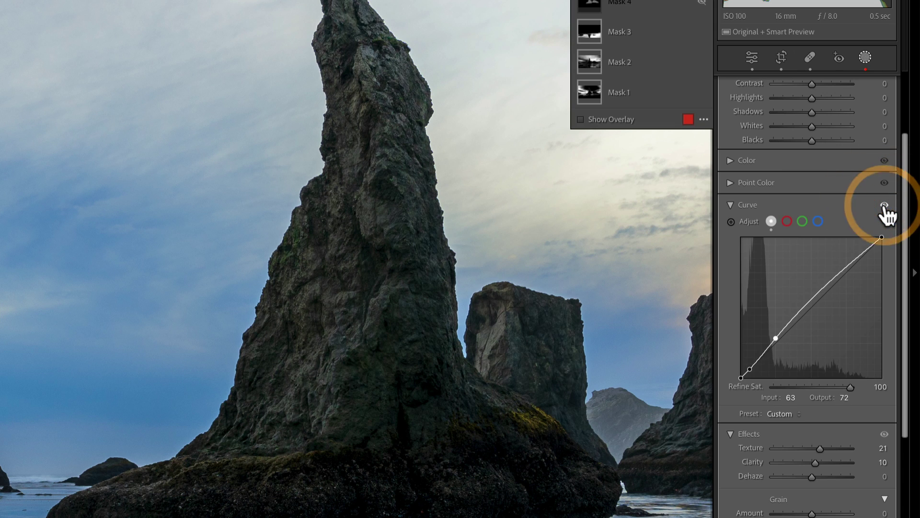
{"action": "key", "text": "z"}
{"action": "left_click", "coordinate": [884, 206]}
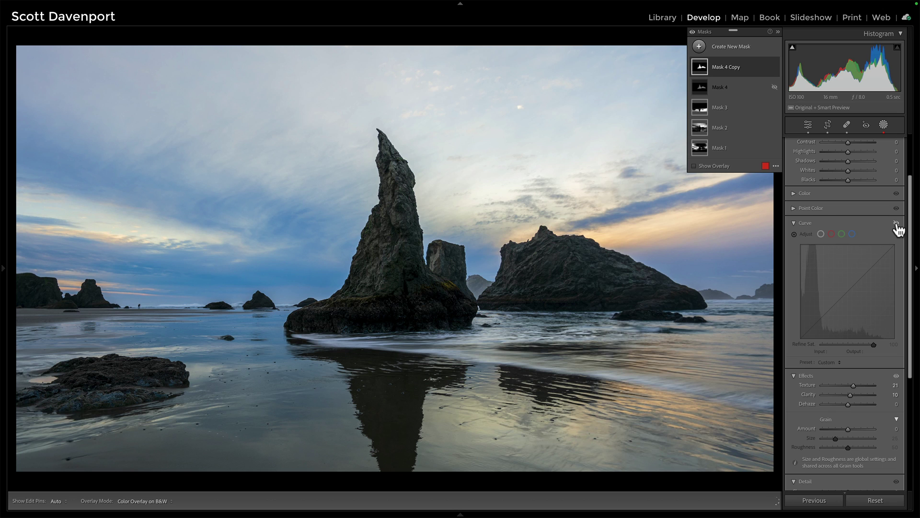